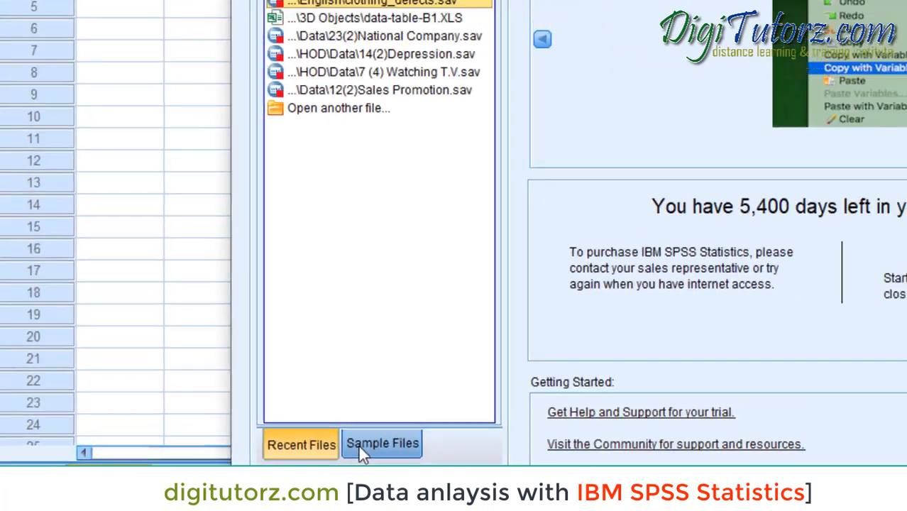
# - Browse the list of sample files, and open a new dataset instead
pyautogui.click(417, 420)
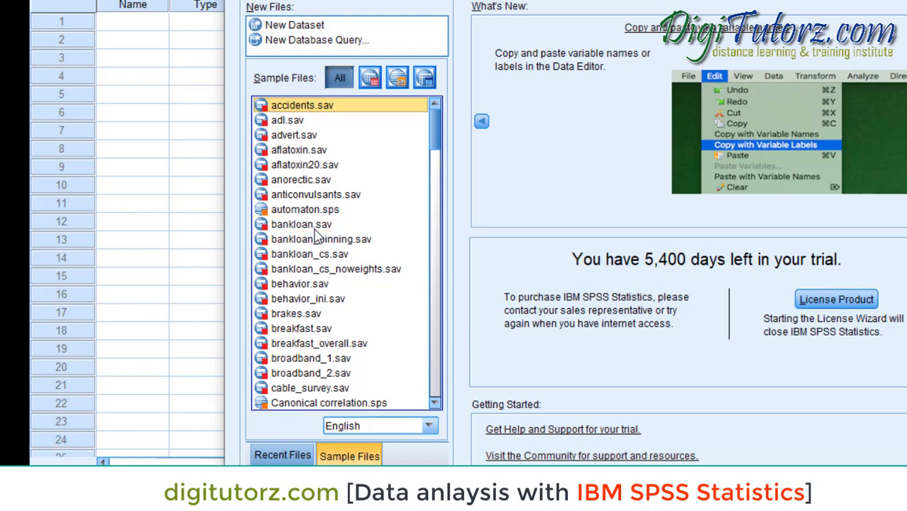
pyautogui.moveTo(434, 149); pyautogui.dragTo(438, 183)
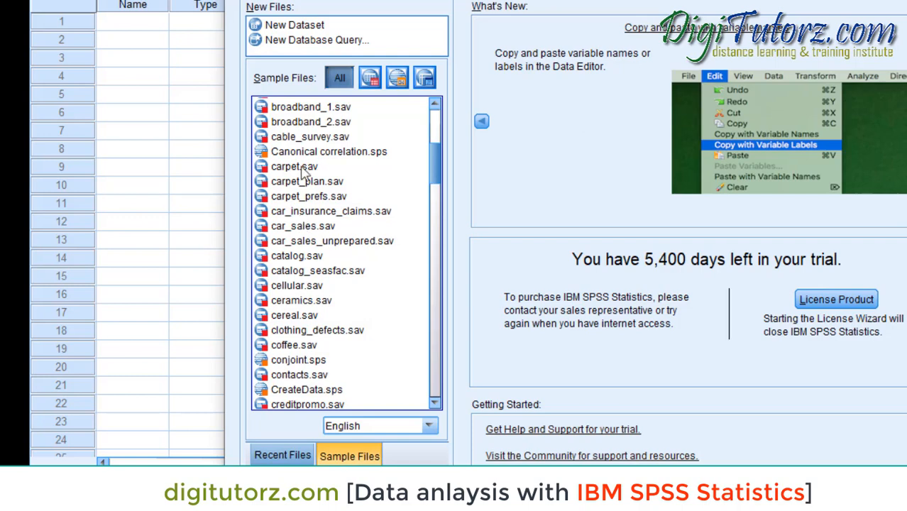
pyautogui.click(293, 33)
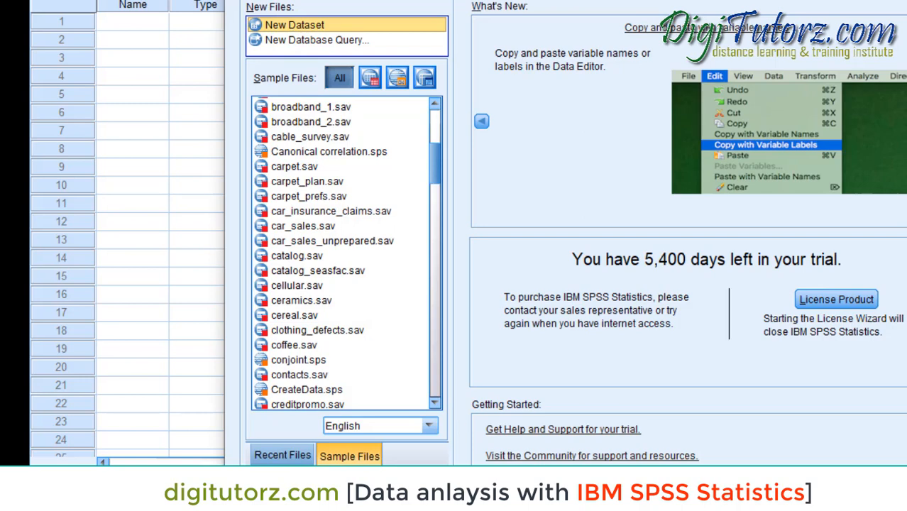
pyautogui.click(858, 491)
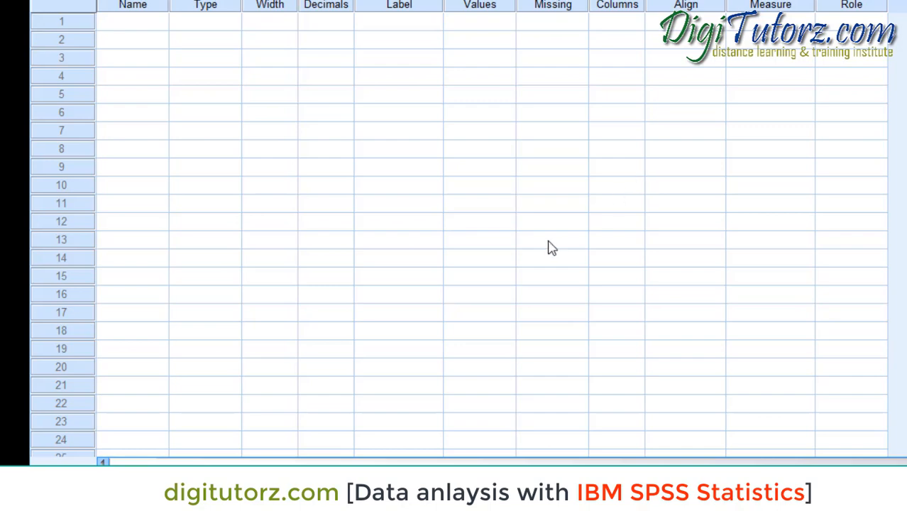
# - Compare the layouts of the empty Data View and Variable View, including the data grid's var columns
pyautogui.click(69, 475)
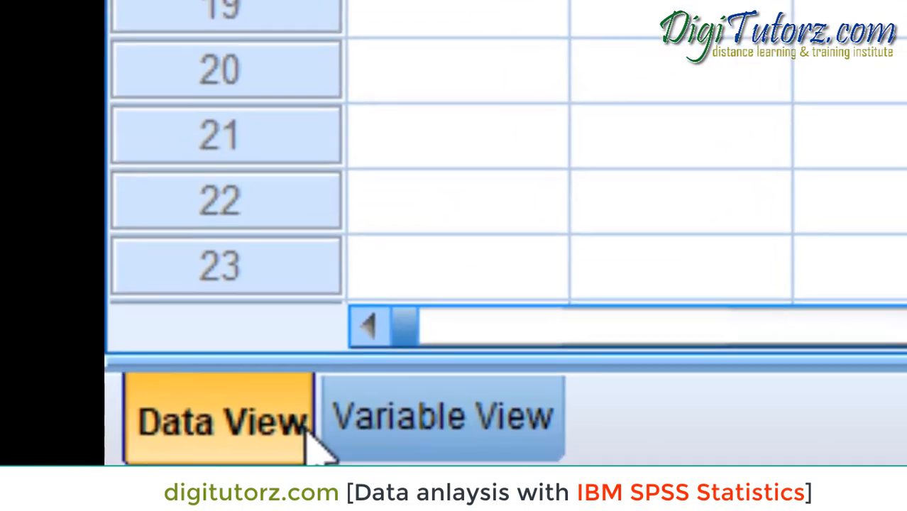
pyautogui.click(369, 436)
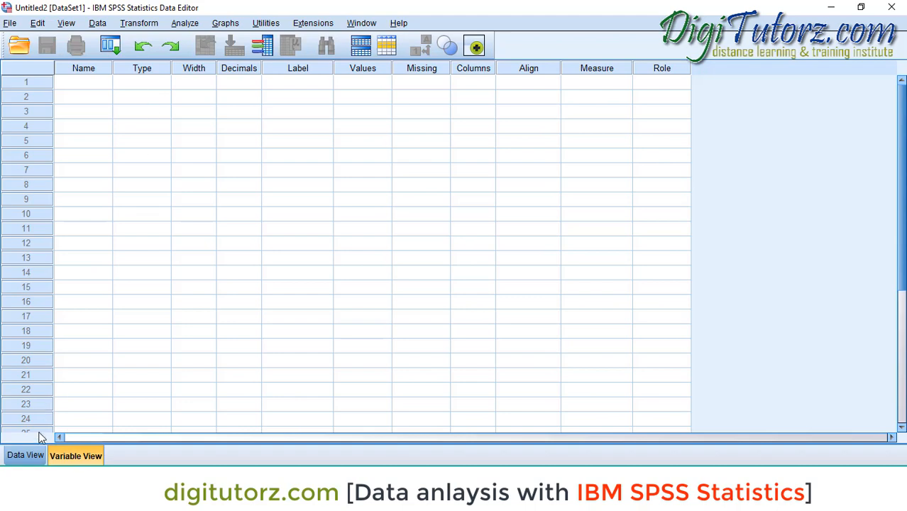
pyautogui.click(31, 454)
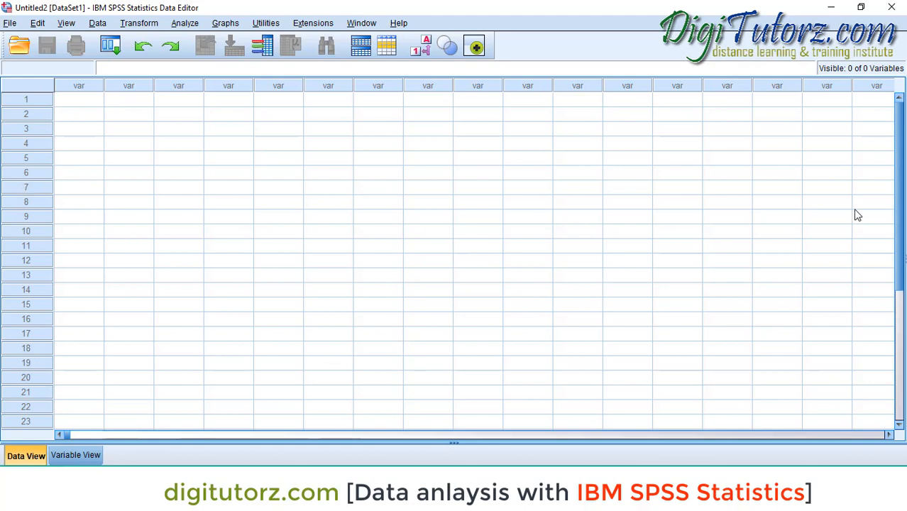
pyautogui.moveTo(899, 219); pyautogui.dragTo(903, 183)
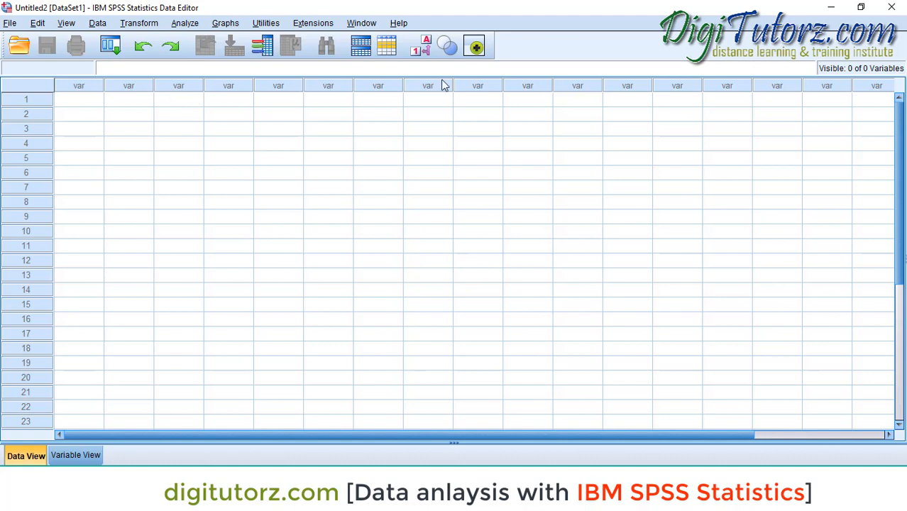
pyautogui.click(75, 455)
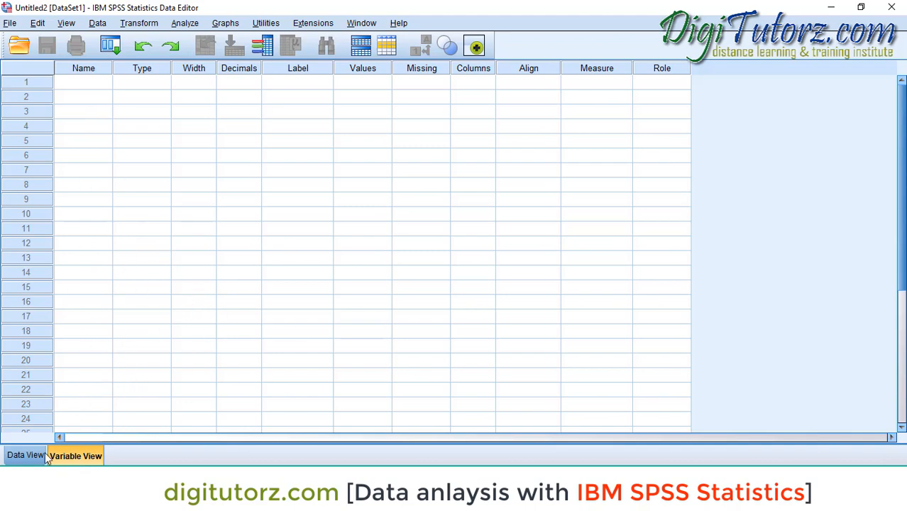
pyautogui.click(27, 455)
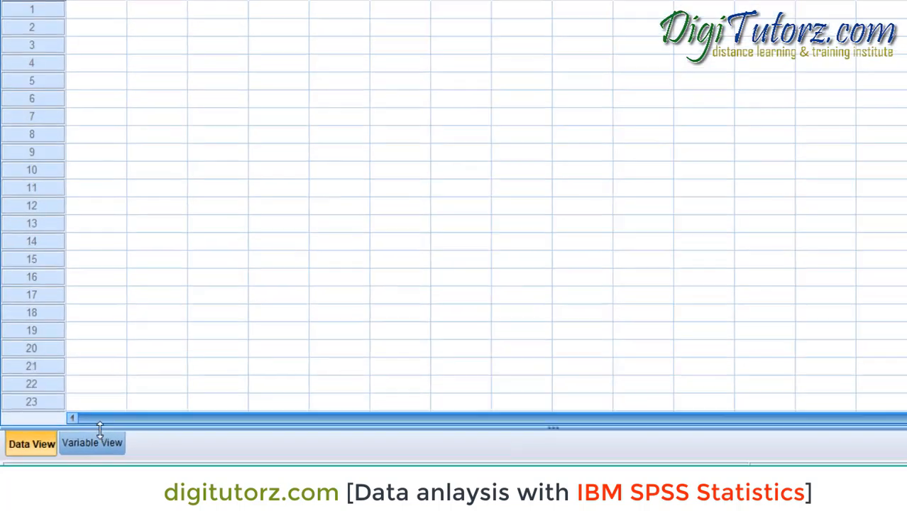
# - Define a variable named Gender in the first row of Variable View
pyautogui.click(81, 455)
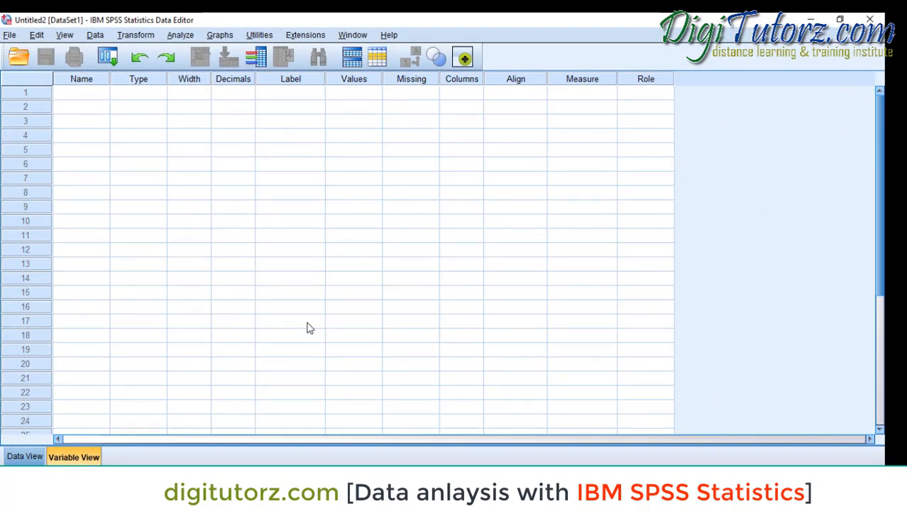
pyautogui.click(97, 92)
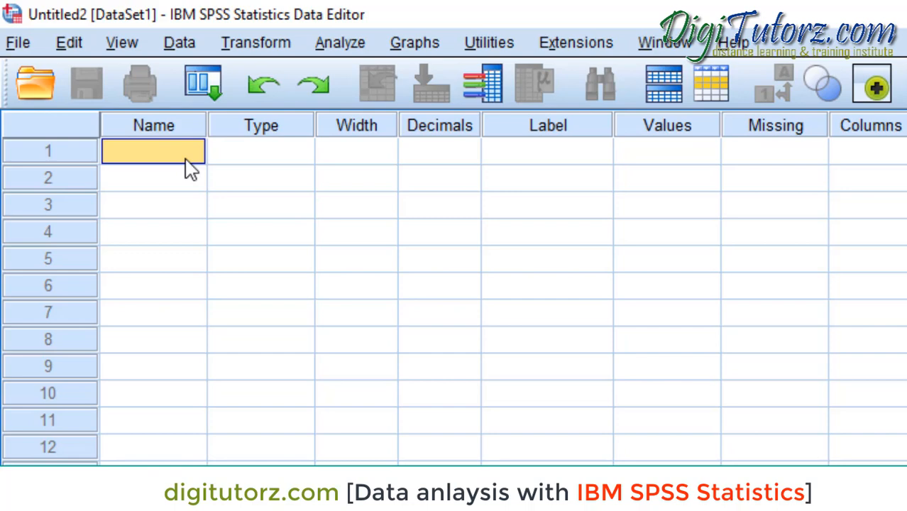
pyautogui.write('Gend')
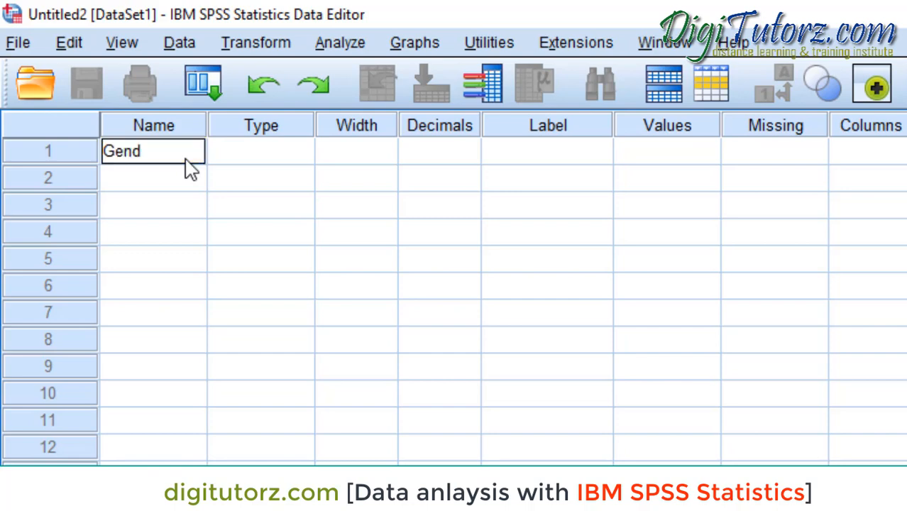
pyautogui.write('er')
pyautogui.press('Return')
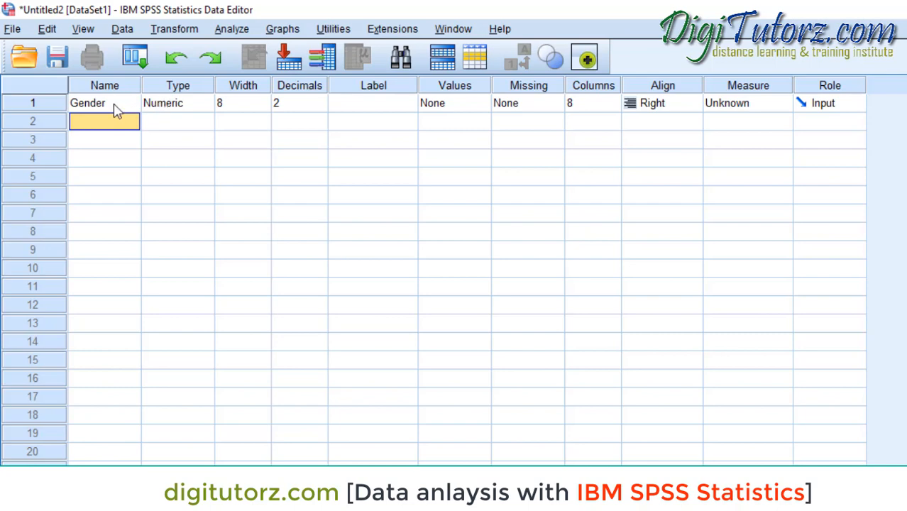
# - Try to name the second variable "age of student"
pyautogui.write('age of student')
pyautogui.press('Return')
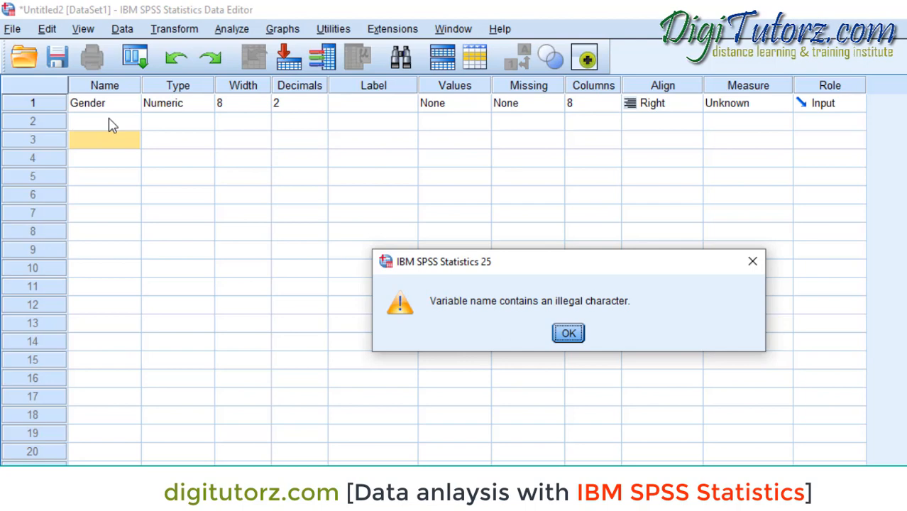
pyautogui.click(579, 334)
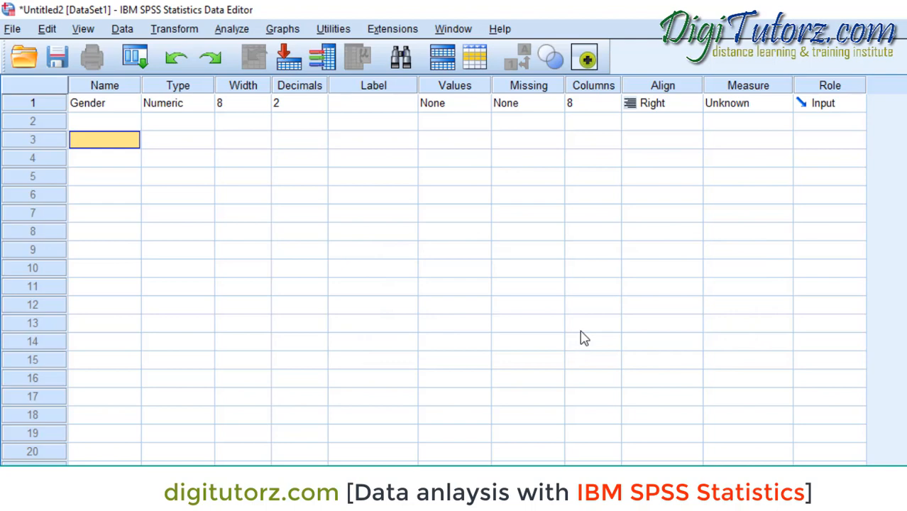
# - Try to enter "1m" as a variable name in the third row
pyautogui.write('1m')
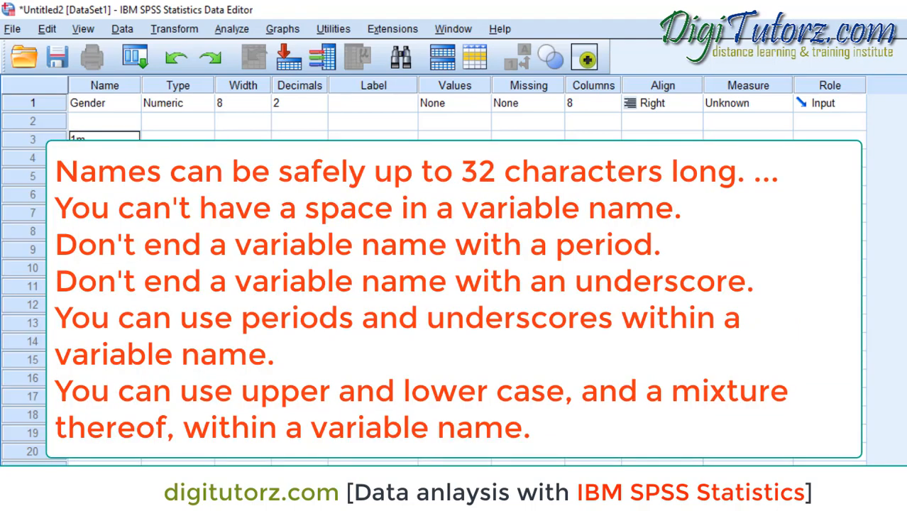
pyautogui.press('Return')
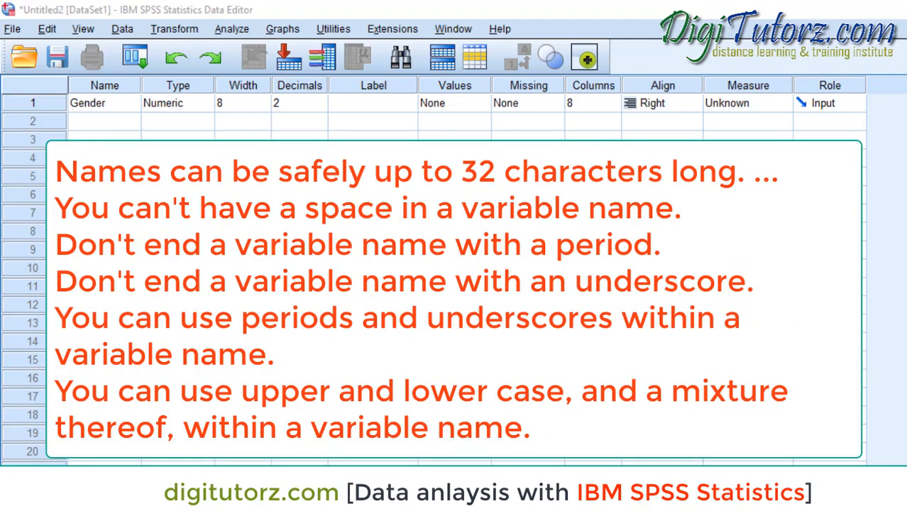
pyautogui.press('Return')
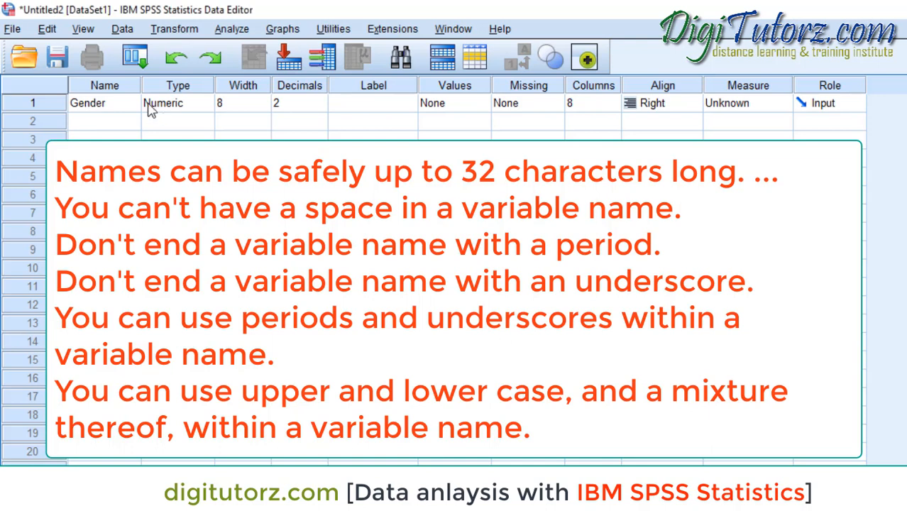
pyautogui.click(127, 122)
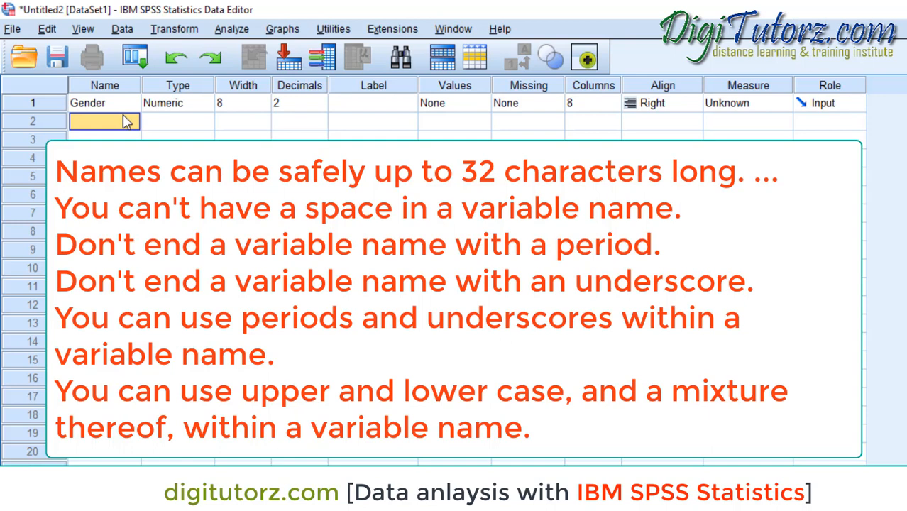
# - Review the variable type options for Gender and accept the Numeric type
pyautogui.click(198, 103)
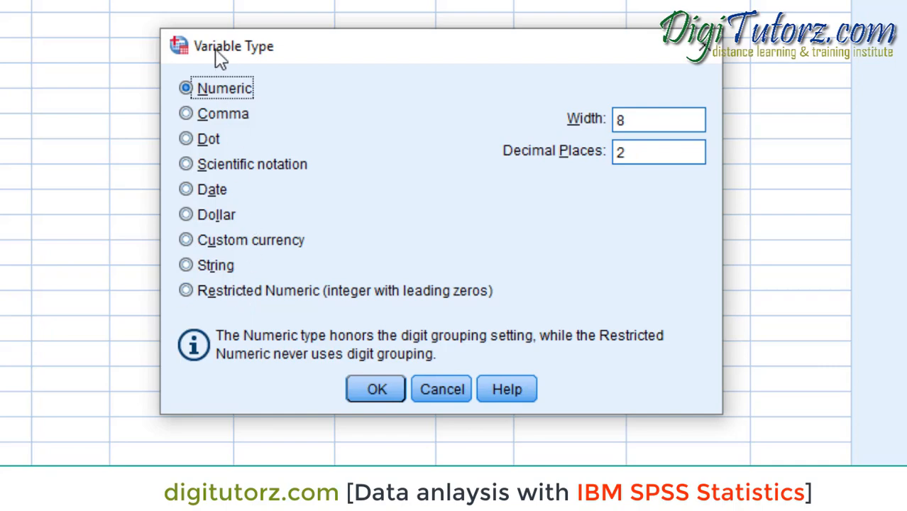
pyautogui.click(365, 388)
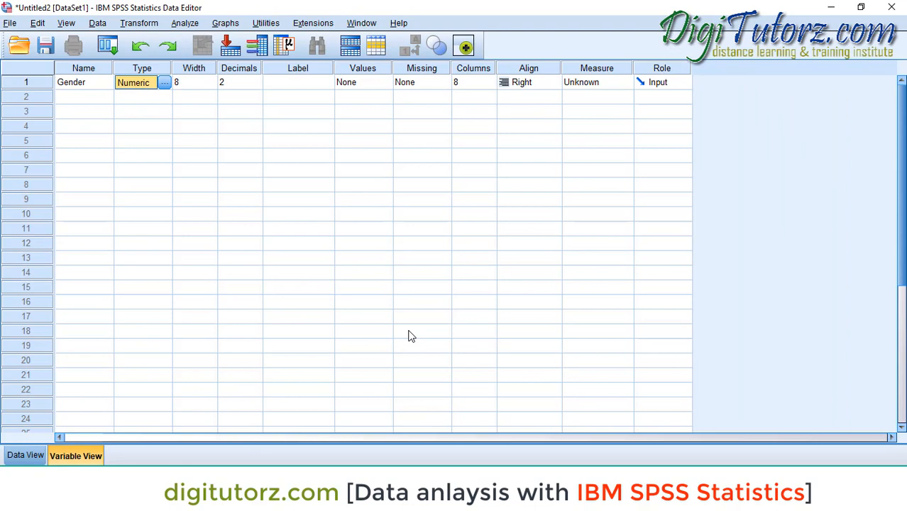
pyautogui.moveTo(409, 335); pyautogui.dragTo(420, 156)
pyautogui.click(297, 146)
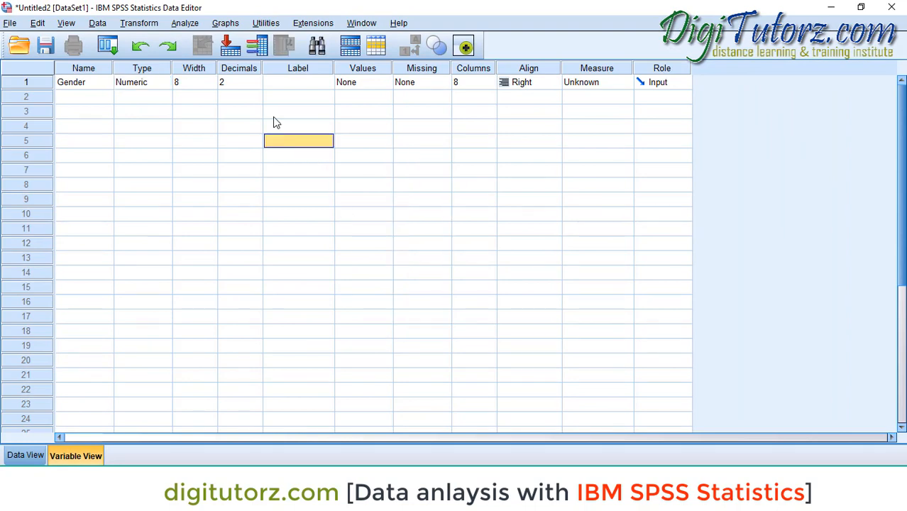
# - Set the decimals of the Gender variable to 0
pyautogui.click(255, 83)
pyautogui.click(256, 84)
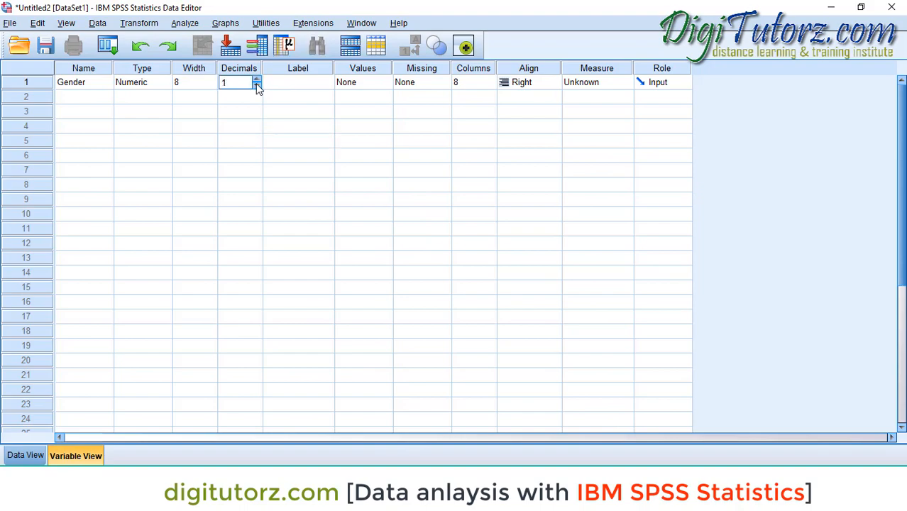
pyautogui.click(257, 80)
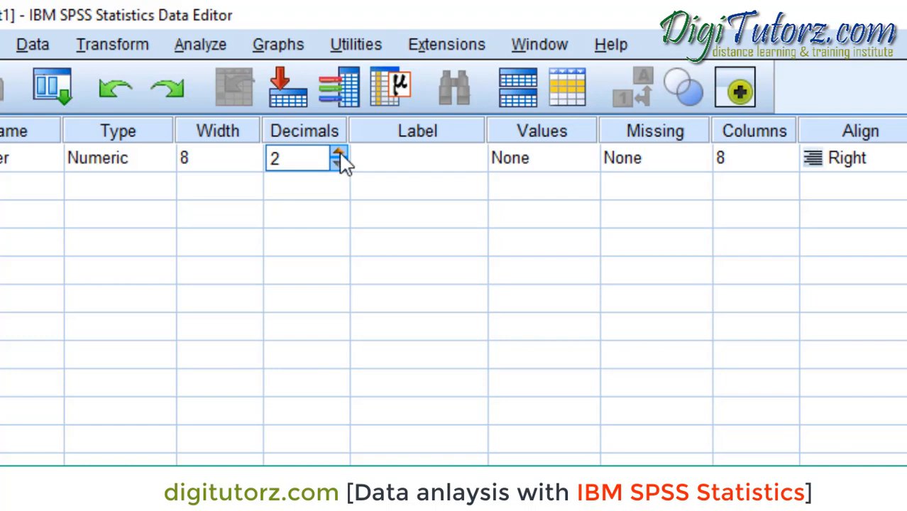
pyautogui.click(338, 154)
pyautogui.click(339, 163)
pyautogui.click(338, 163)
pyautogui.click(338, 163)
pyautogui.click(448, 167)
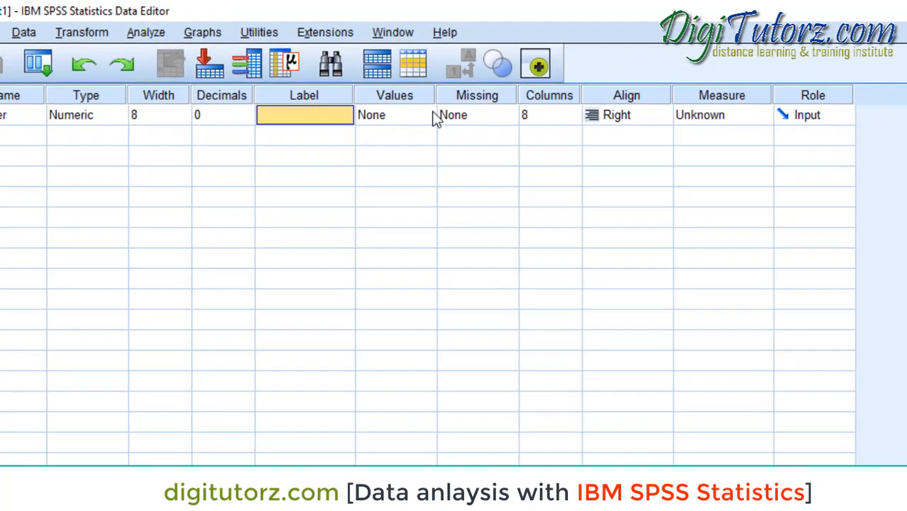
# - Add a value label to the Gender variable that codes 1 as male
pyautogui.click(433, 120)
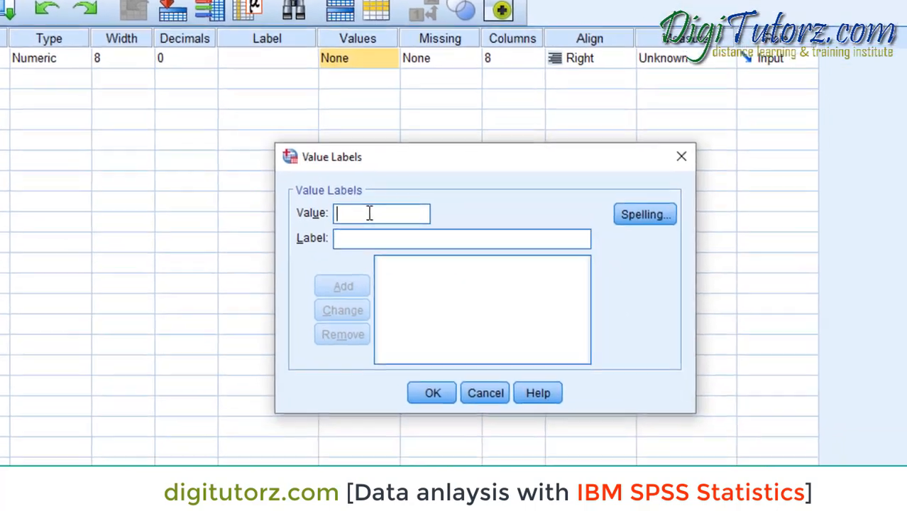
pyautogui.write('1')
pyautogui.press('Tab')
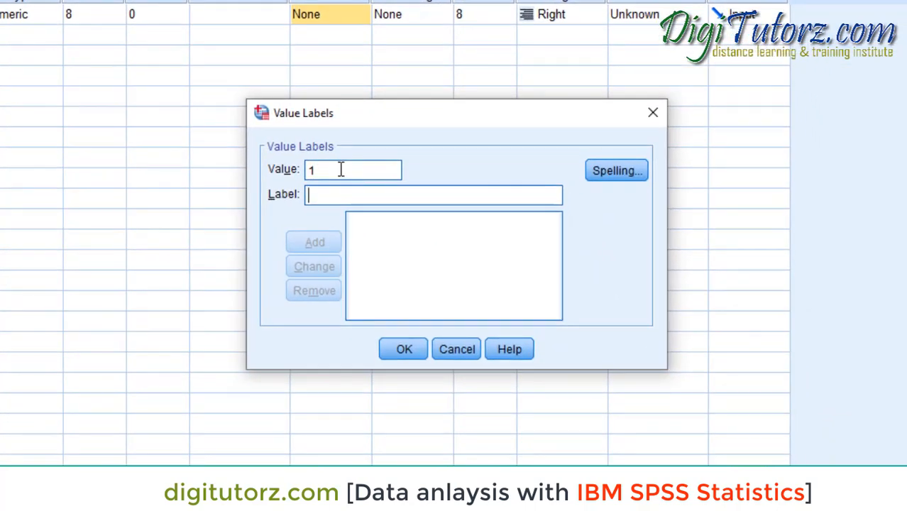
pyautogui.write('male')
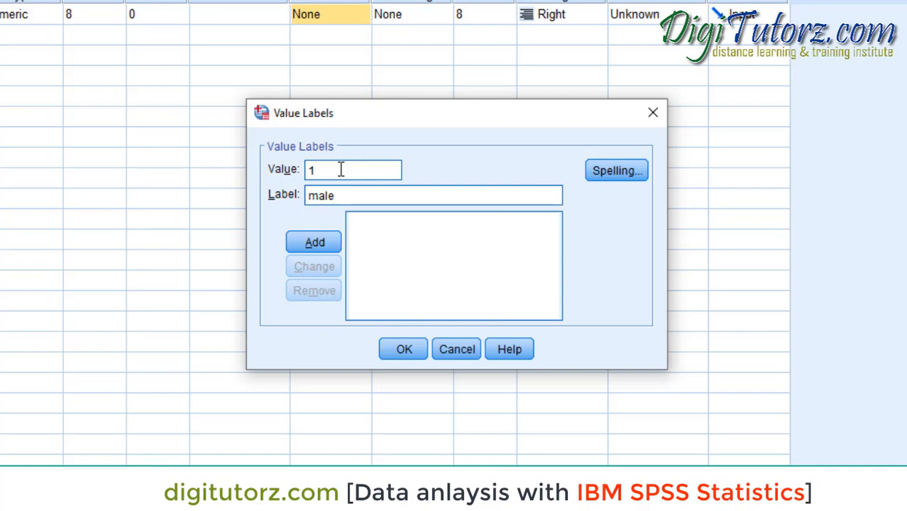
pyautogui.click(315, 248)
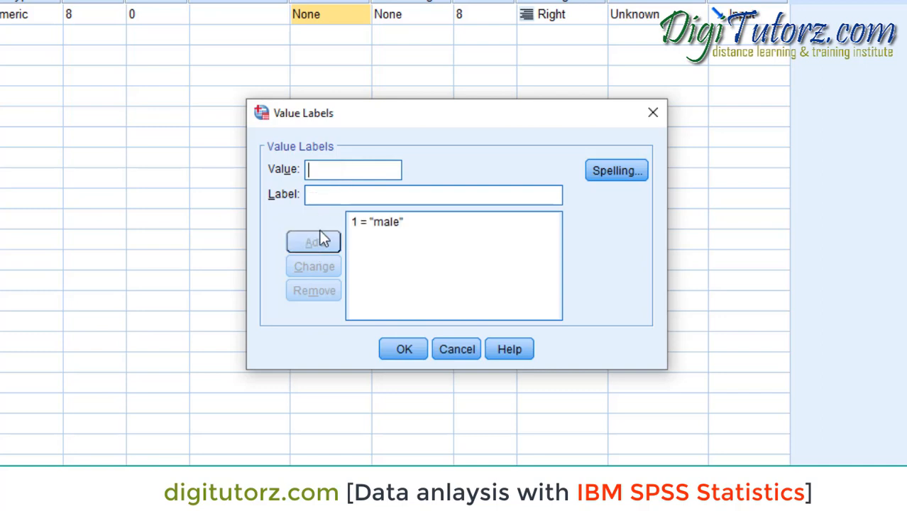
# - Add a second Gender value label coding 2 as female, and apply the value labels
pyautogui.click(329, 165)
pyautogui.write('2')
pyautogui.press('Tab')
pyautogui.write('female')
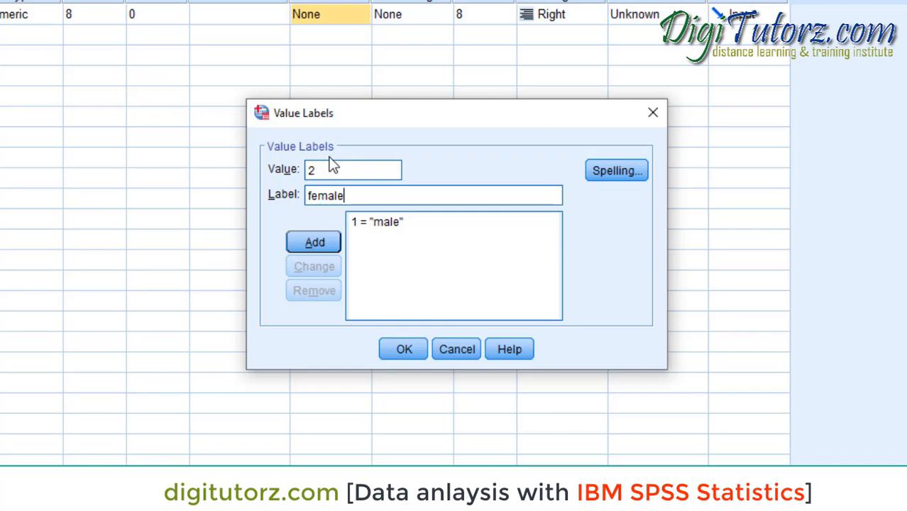
pyautogui.click(315, 242)
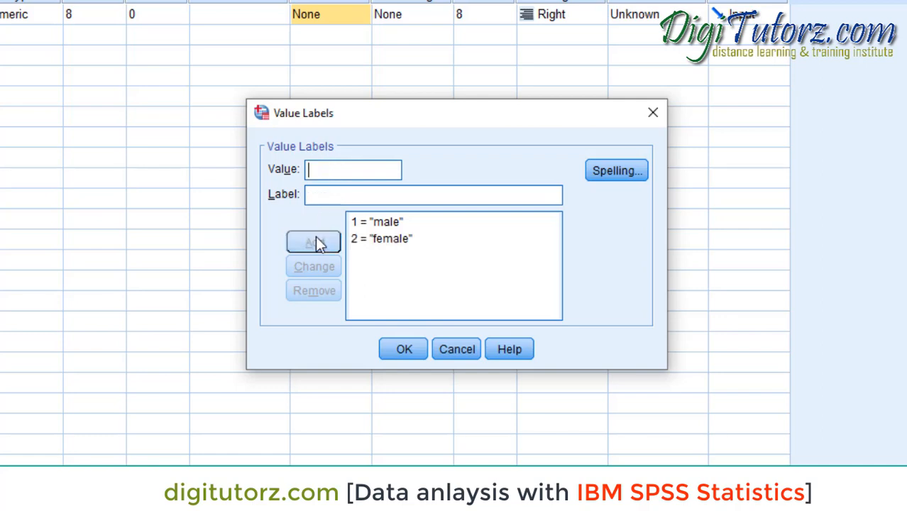
pyautogui.click(406, 348)
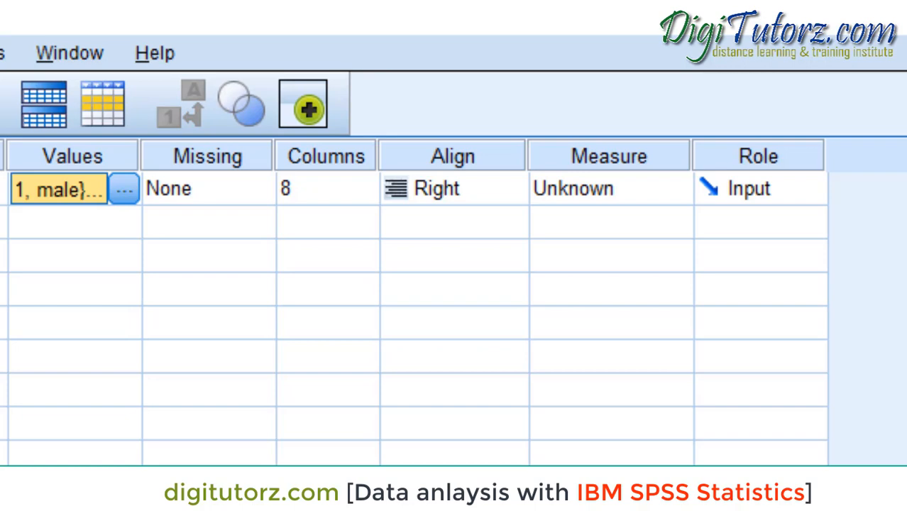
# - View the measurement level choices for the Gender variable
pyautogui.click(679, 191)
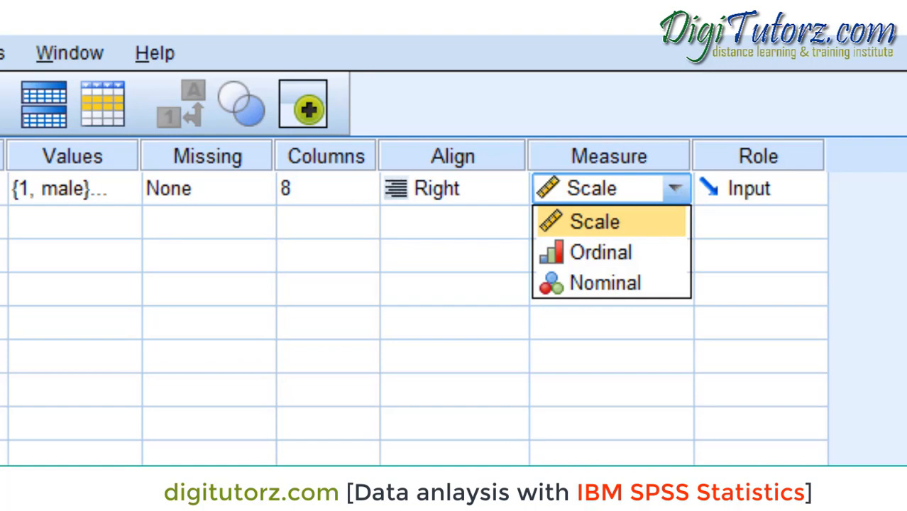
pyautogui.press('Escape')
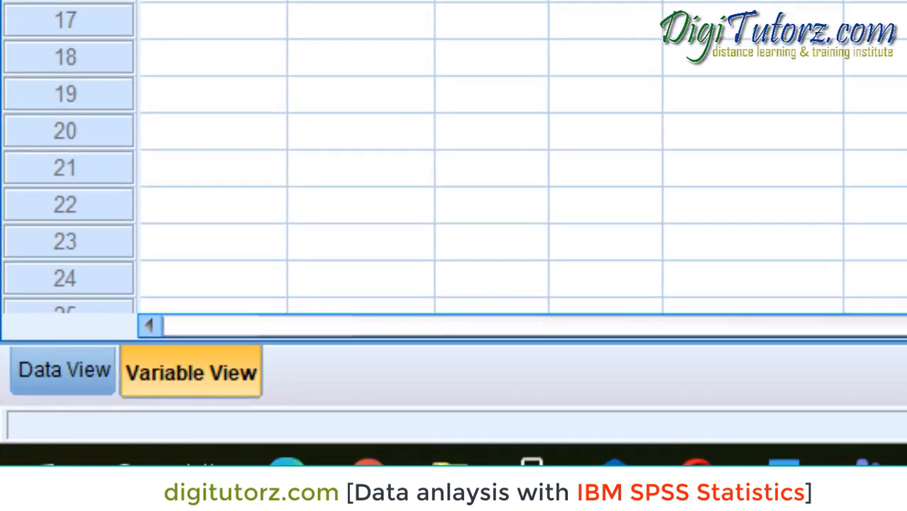
# - Enter the values 1, 1 and 2 for Gender in the first three cases of Data View
pyautogui.click(99, 383)
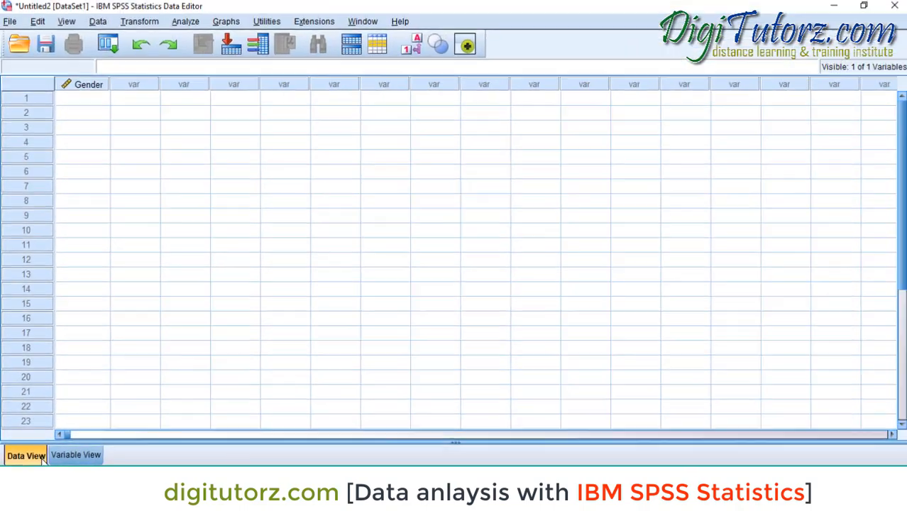
pyautogui.click(87, 103)
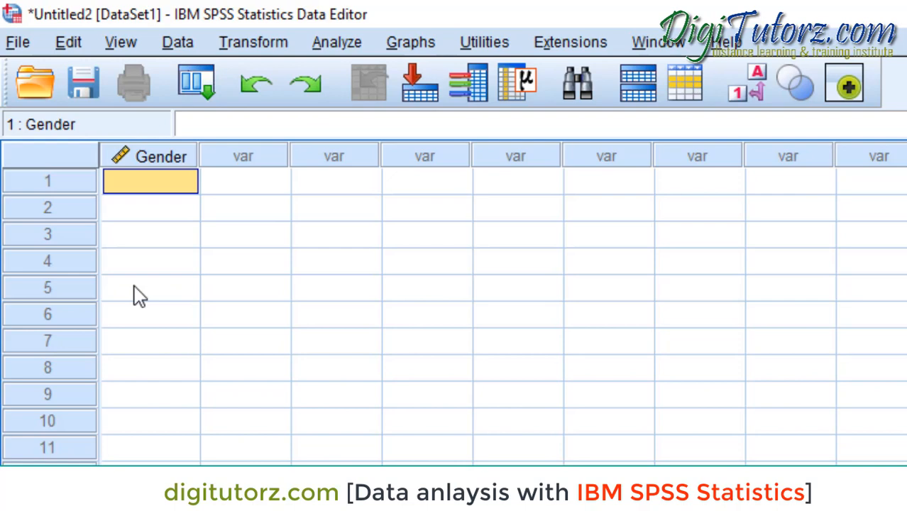
pyautogui.write('1')
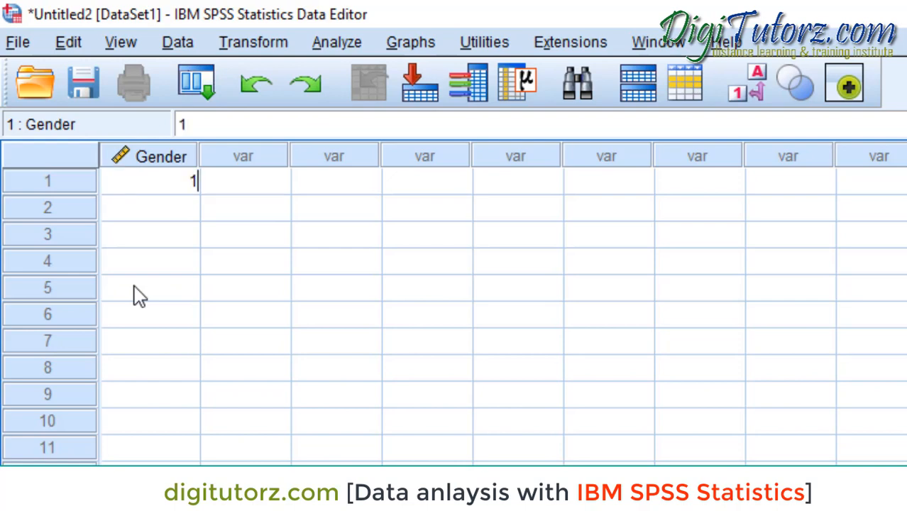
pyautogui.press('Return')
pyautogui.write('1')
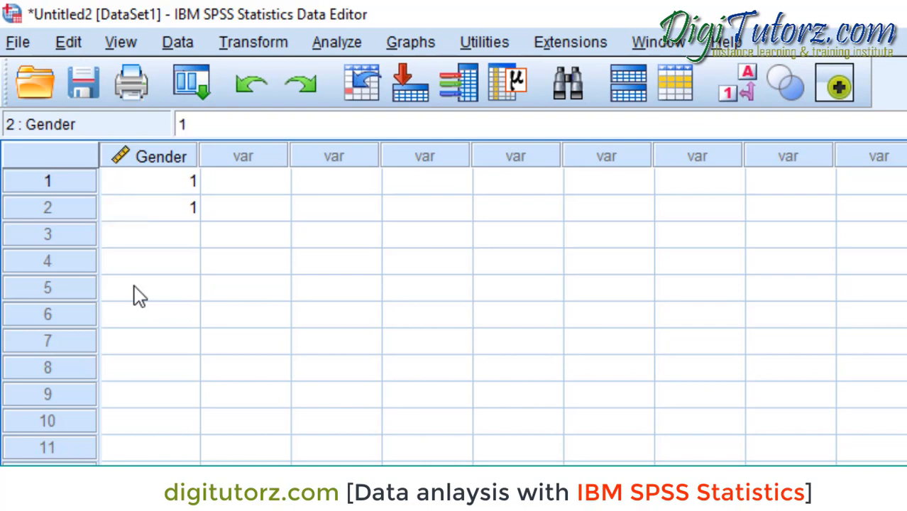
pyautogui.press('Return')
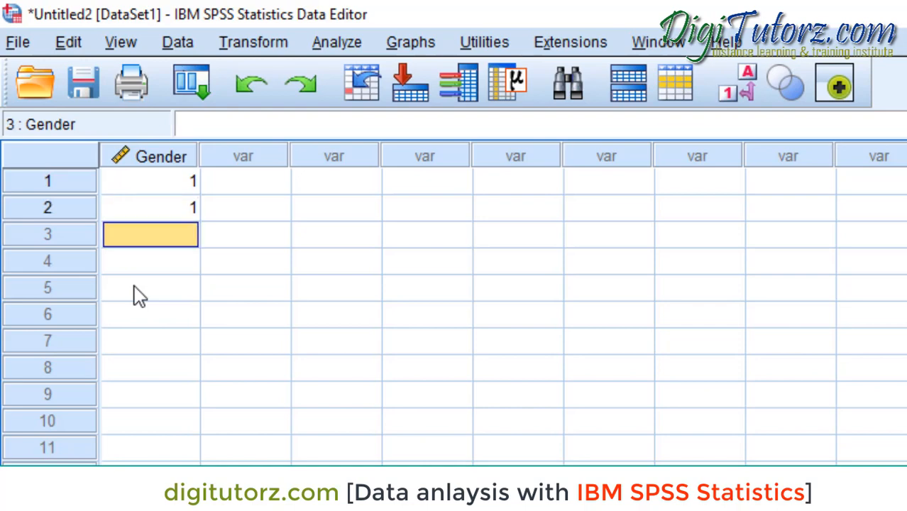
pyautogui.write('2')
pyautogui.press('Return')
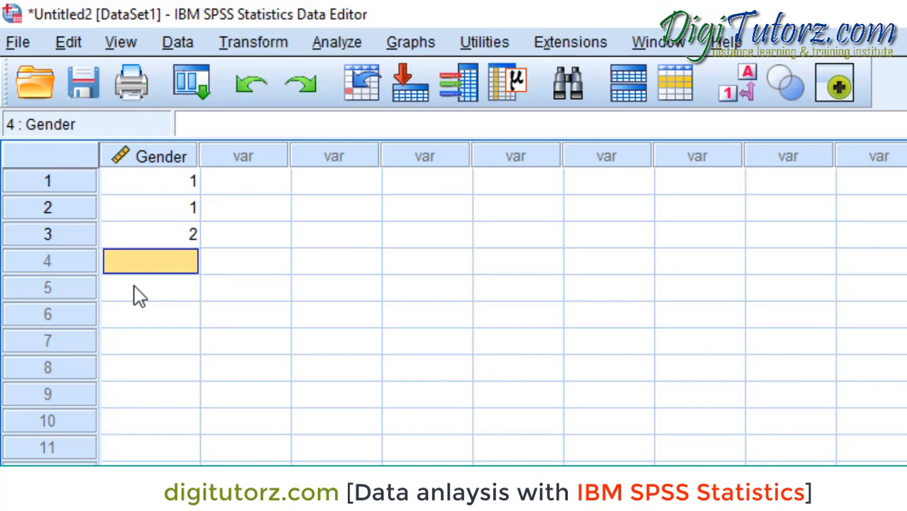
# - Start opening an existing data file and browse to the Program Files folder on drive C
pyautogui.click(27, 51)
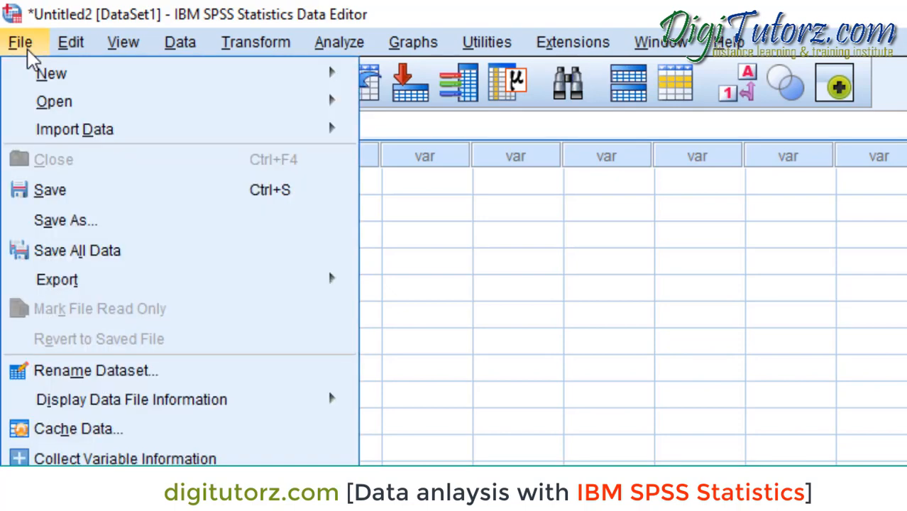
pyautogui.moveTo(62, 135)
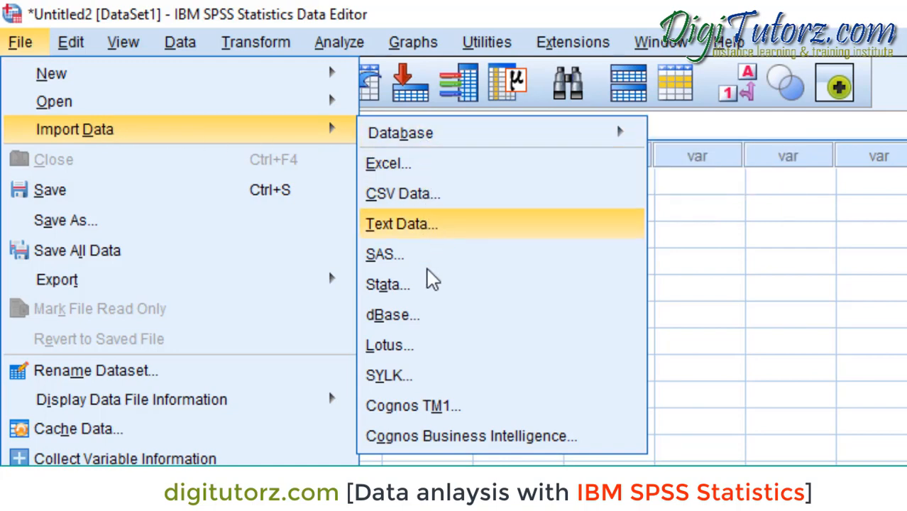
pyautogui.moveTo(426, 154)
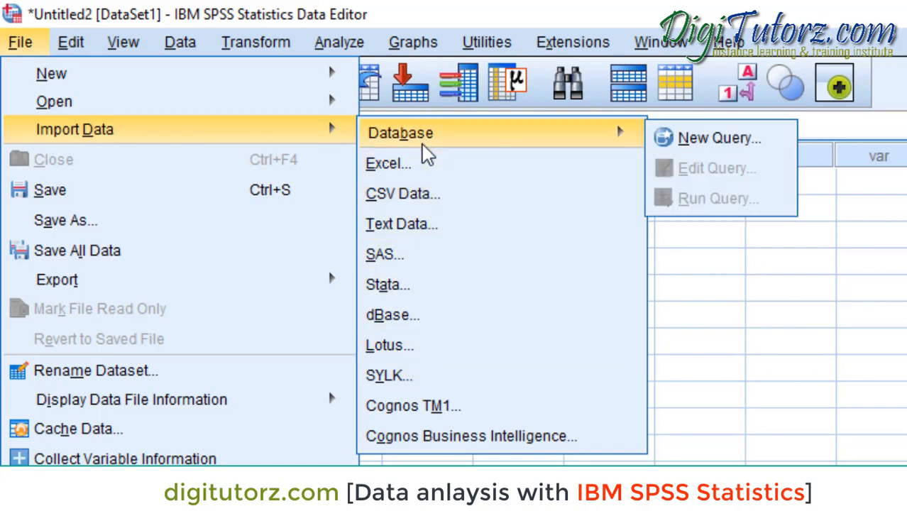
pyautogui.moveTo(296, 108)
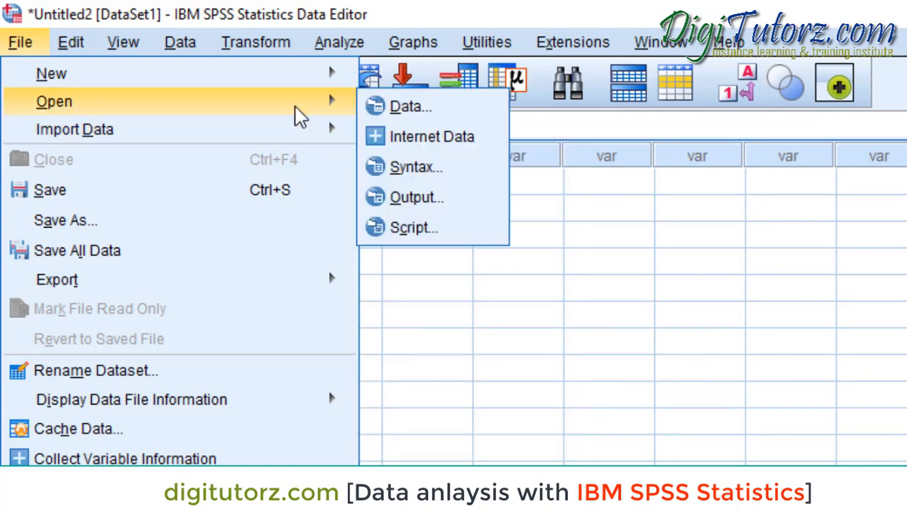
pyautogui.click(370, 110)
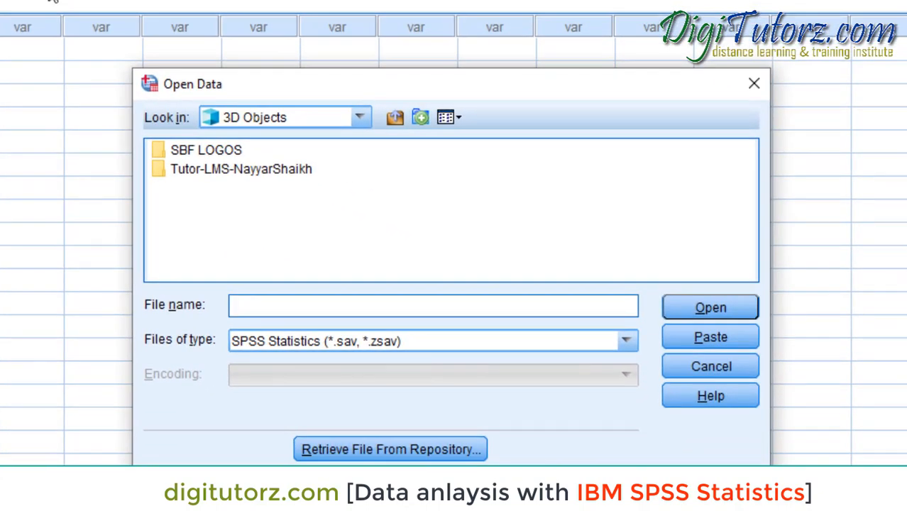
pyautogui.click(360, 118)
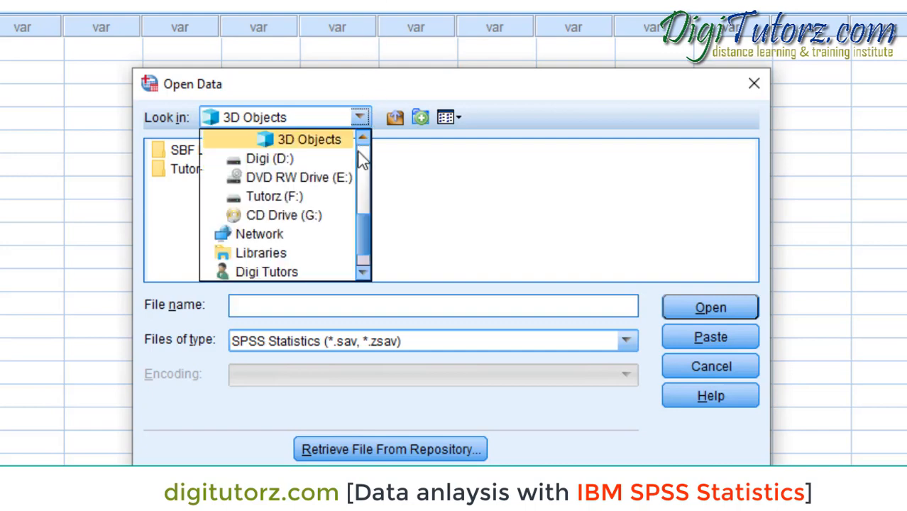
pyautogui.moveTo(360, 241); pyautogui.dragTo(367, 218)
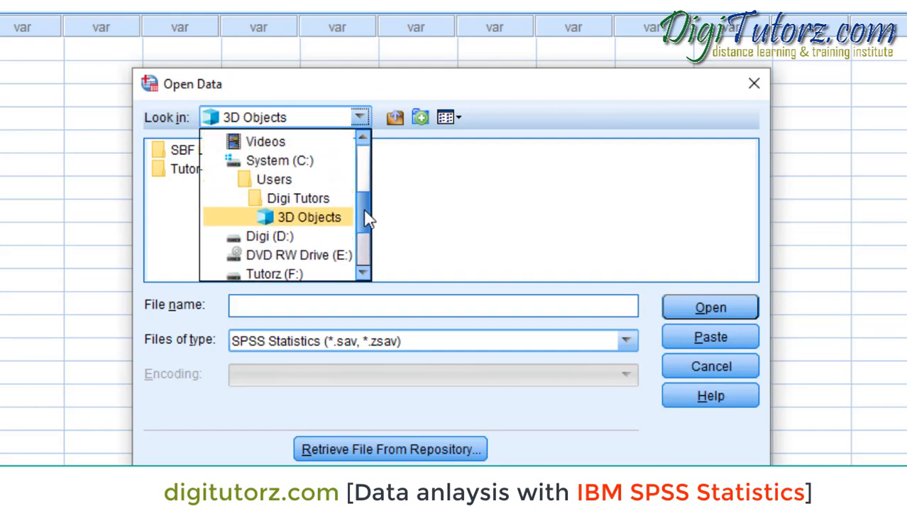
pyautogui.click(272, 162)
pyautogui.doubleClick(216, 188)
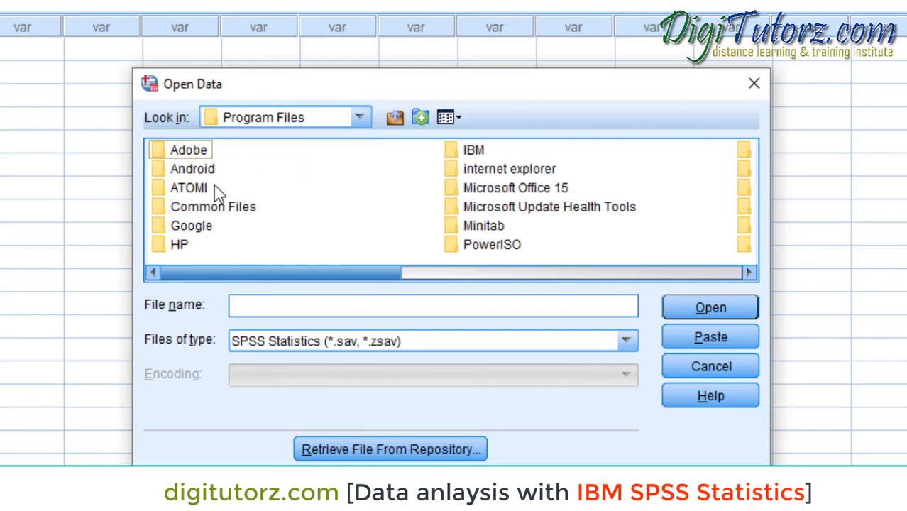
# - Open accidents.sav from the English samples folder of the IBM SPSS version 25 installation
pyautogui.doubleClick(477, 150)
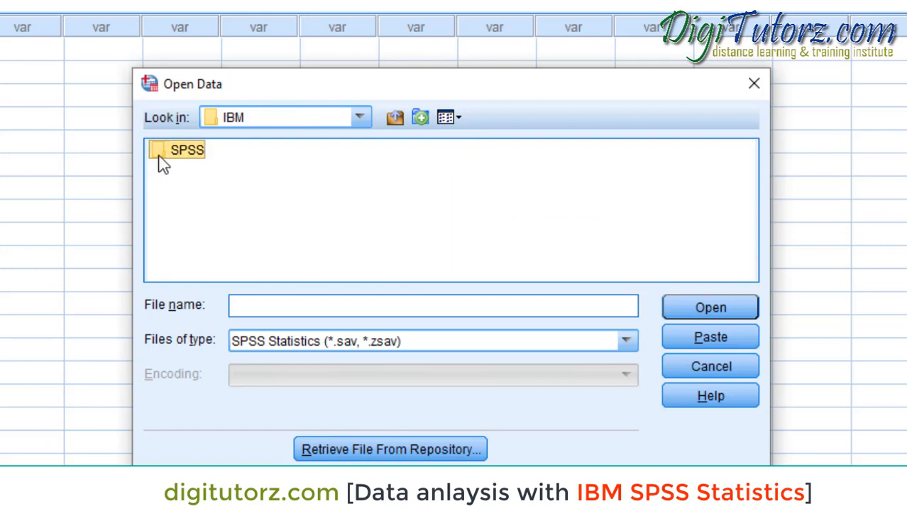
pyautogui.doubleClick(163, 162)
pyautogui.doubleClick(180, 162)
pyautogui.doubleClick(180, 157)
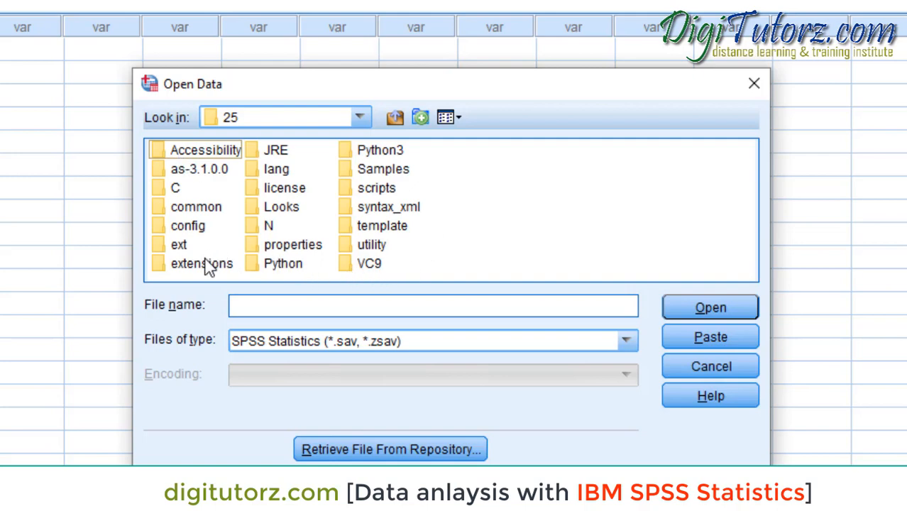
pyautogui.doubleClick(383, 170)
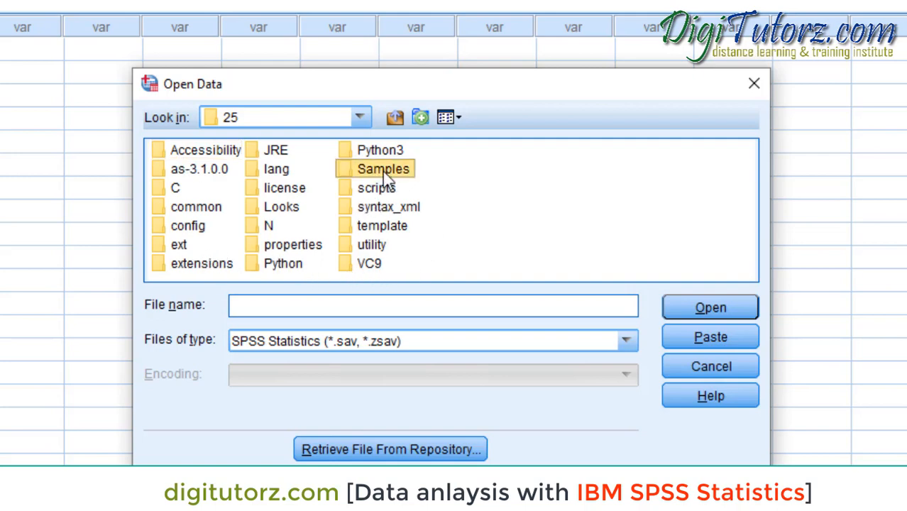
pyautogui.doubleClick(187, 156)
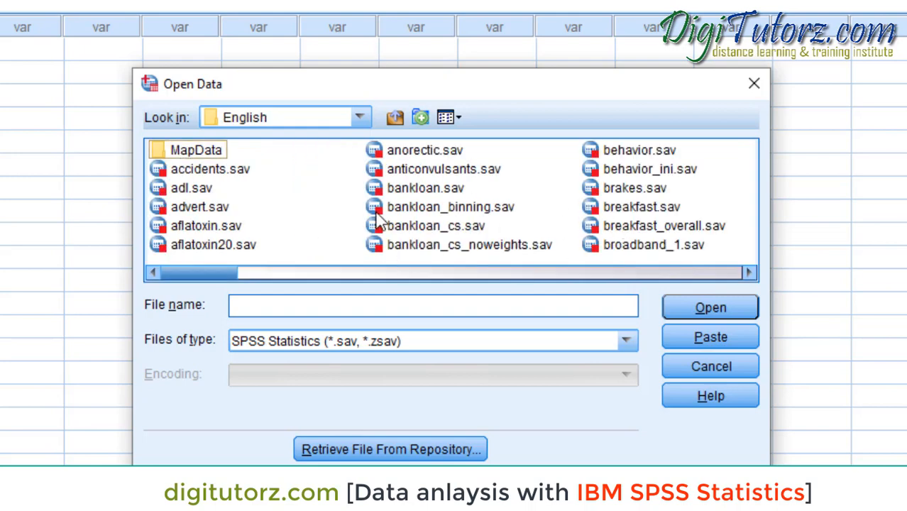
pyautogui.click(234, 173)
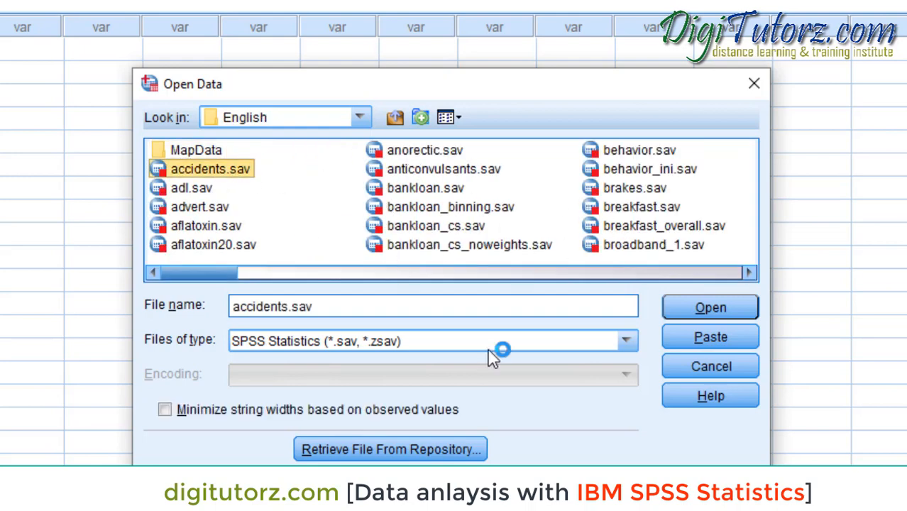
pyautogui.click(696, 306)
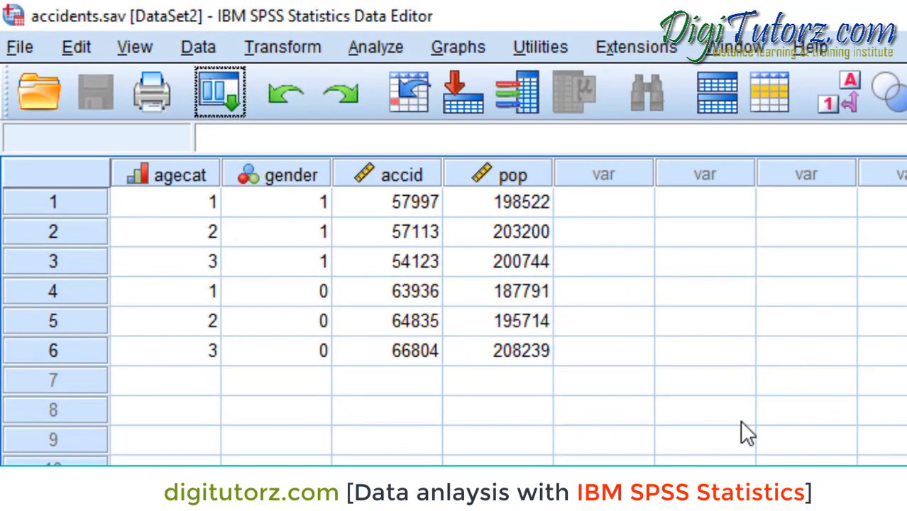
# - Look over the agecat, gender, accid and pop data columns one by one
pyautogui.click(190, 185)
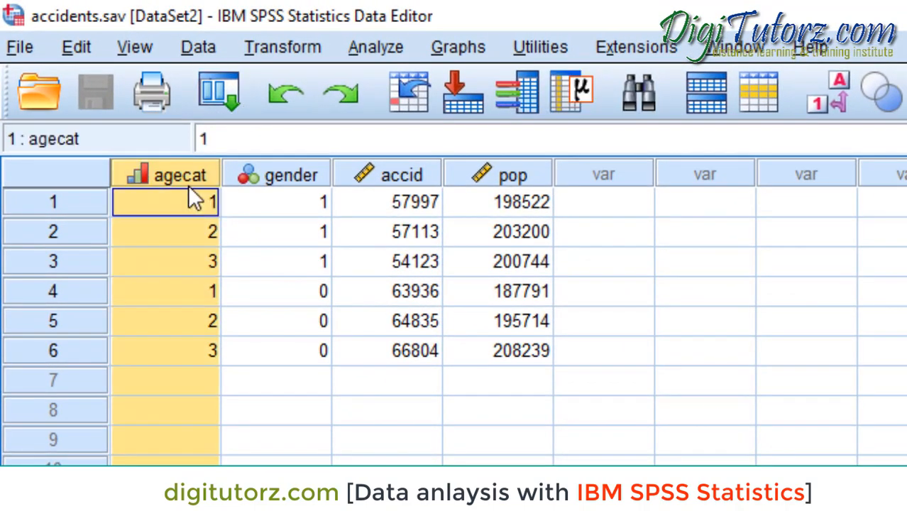
pyautogui.click(262, 181)
pyautogui.click(411, 178)
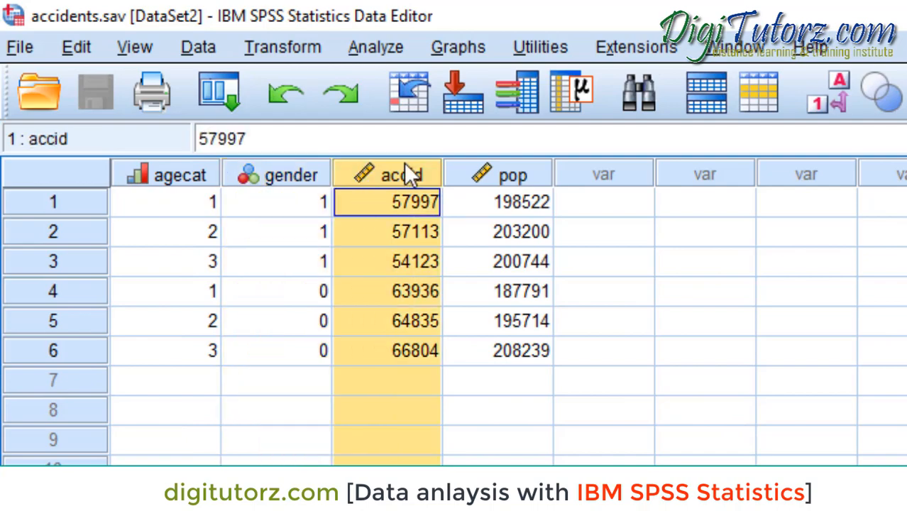
pyautogui.click(514, 182)
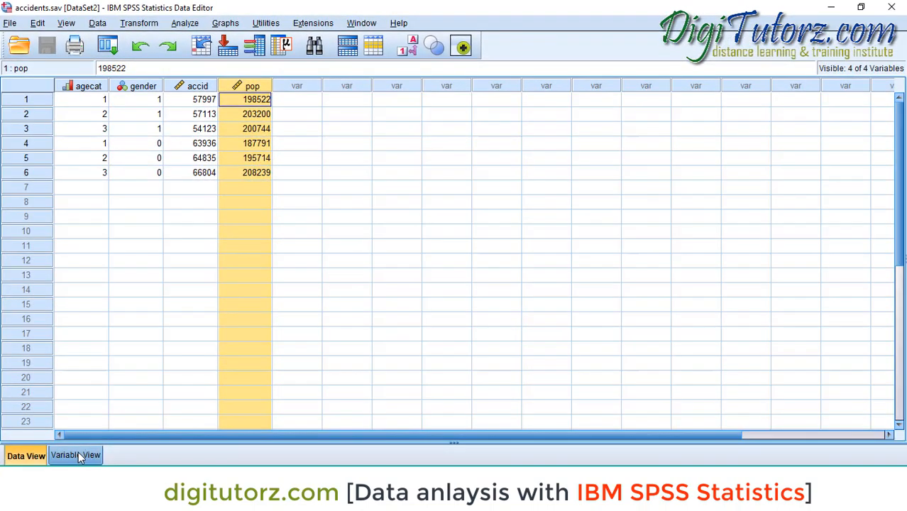
# - Show the variable definitions of the accidents dataset and widen the Label column
pyautogui.click(76, 455)
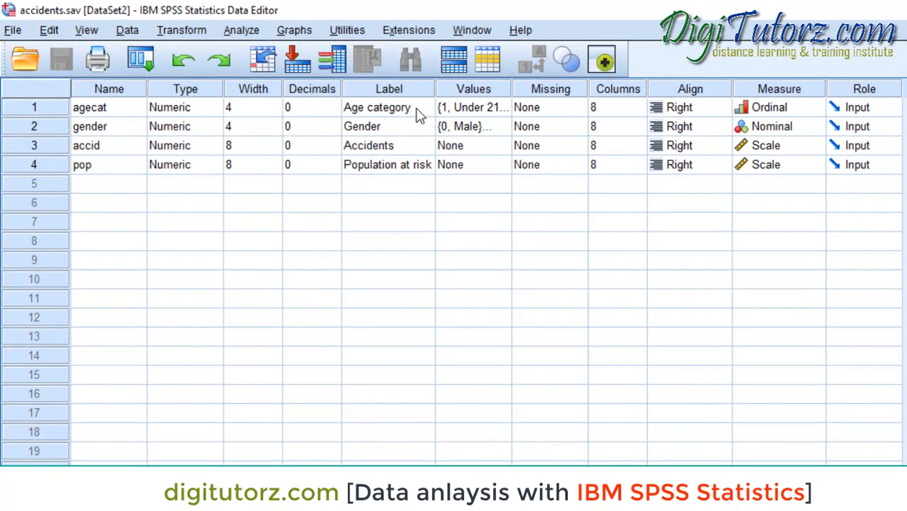
pyautogui.moveTo(438, 86); pyautogui.dragTo(539, 86)
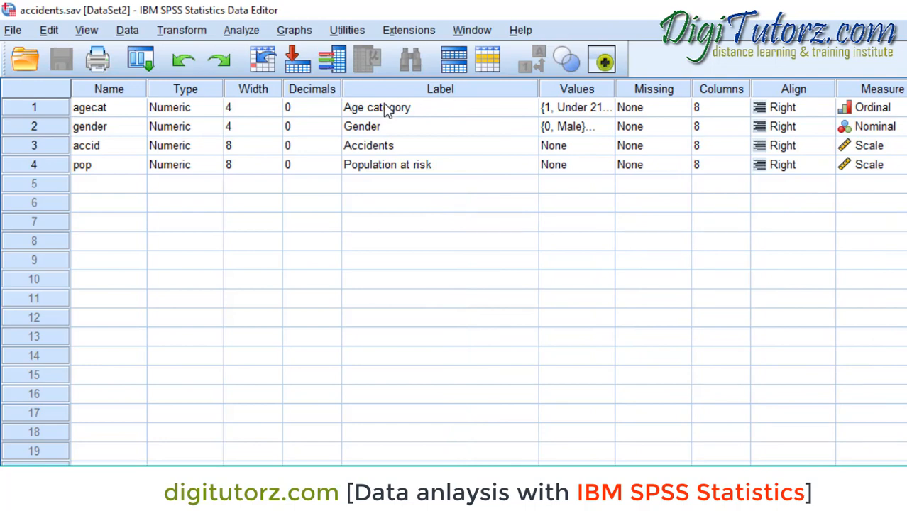
# - Examine the value labels defined for the agecat variable and for the gender variable
pyautogui.doubleClick(611, 115)
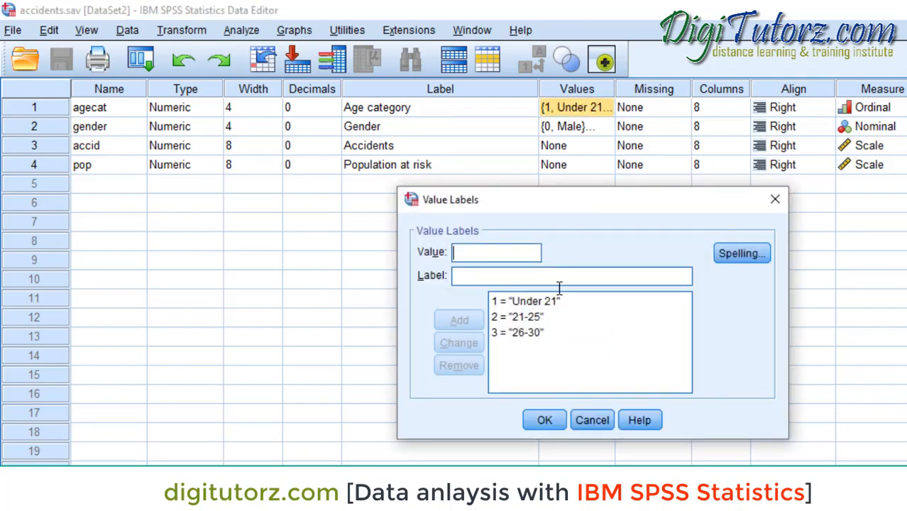
pyautogui.click(550, 307)
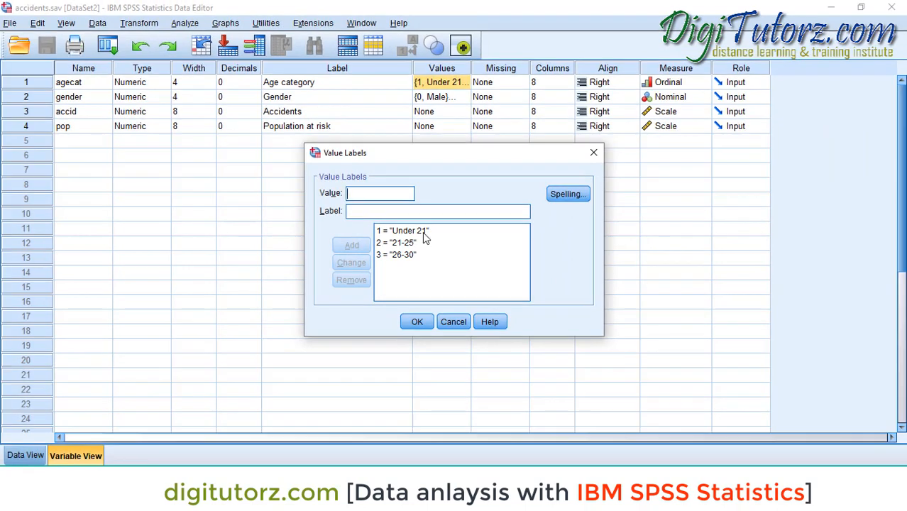
pyautogui.click(416, 321)
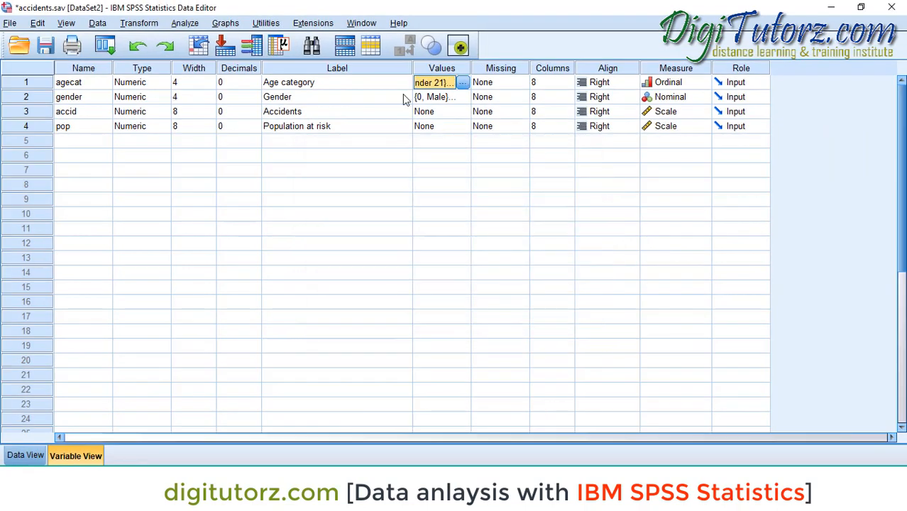
pyautogui.click(462, 97)
pyautogui.click(462, 96)
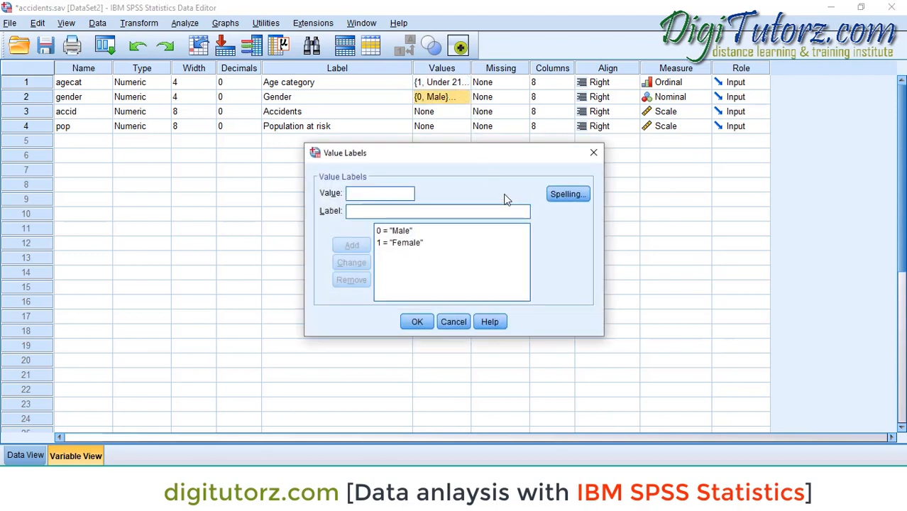
pyautogui.click(593, 152)
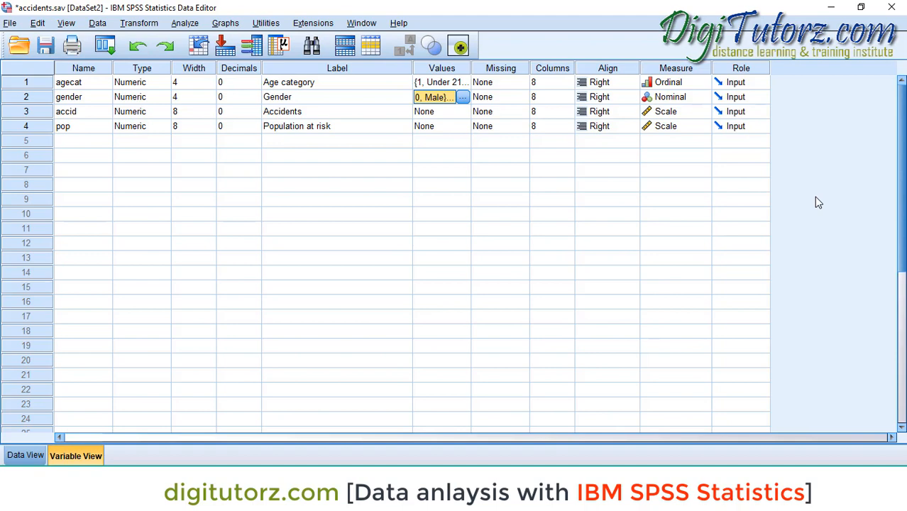
# - Copy the gender variable's value labels to the accid and pop variables
pyautogui.rightClick(466, 101)
pyautogui.click(451, 105)
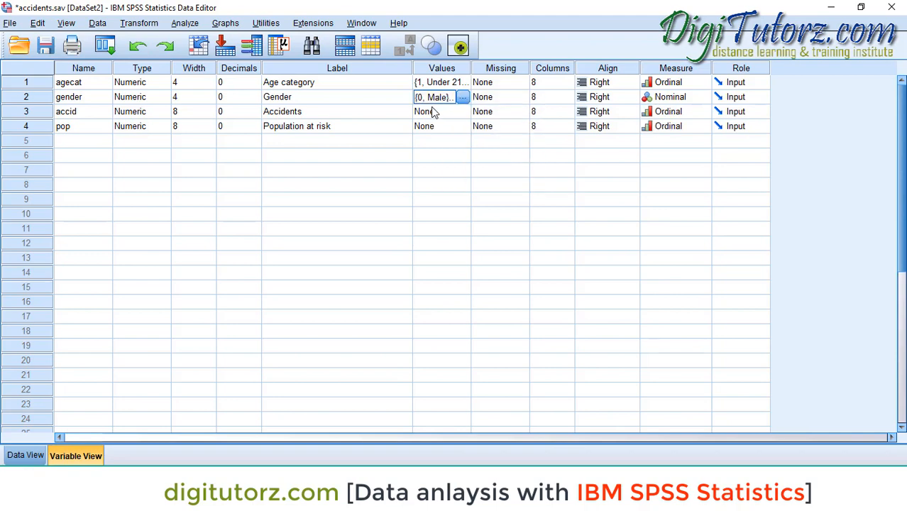
pyautogui.click(432, 114)
pyautogui.rightClick(433, 114)
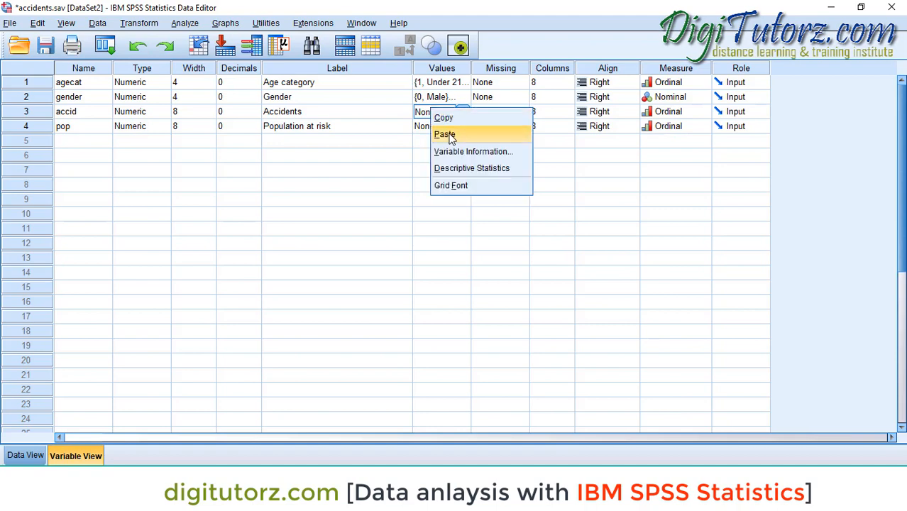
pyautogui.click(446, 132)
pyautogui.click(432, 127)
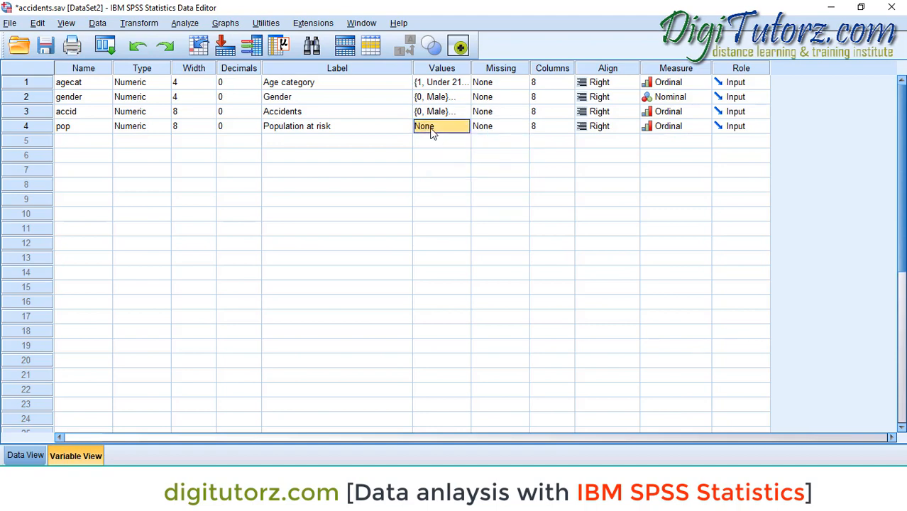
pyautogui.rightClick(432, 129)
pyautogui.click(446, 154)
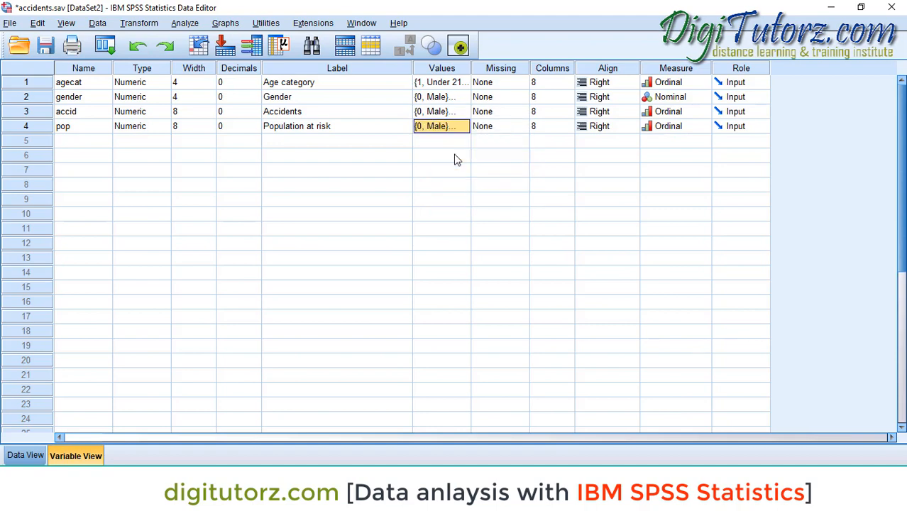